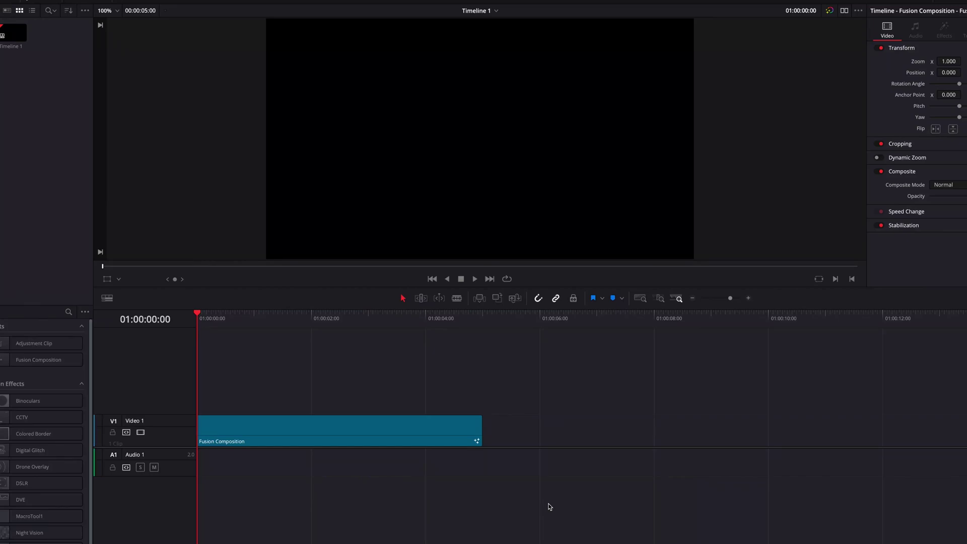
- In Fusion, add a Text node to the Fusion Composition clip reading 'Kerning Tutorial' at size 0.1617
left_click(399, 435)
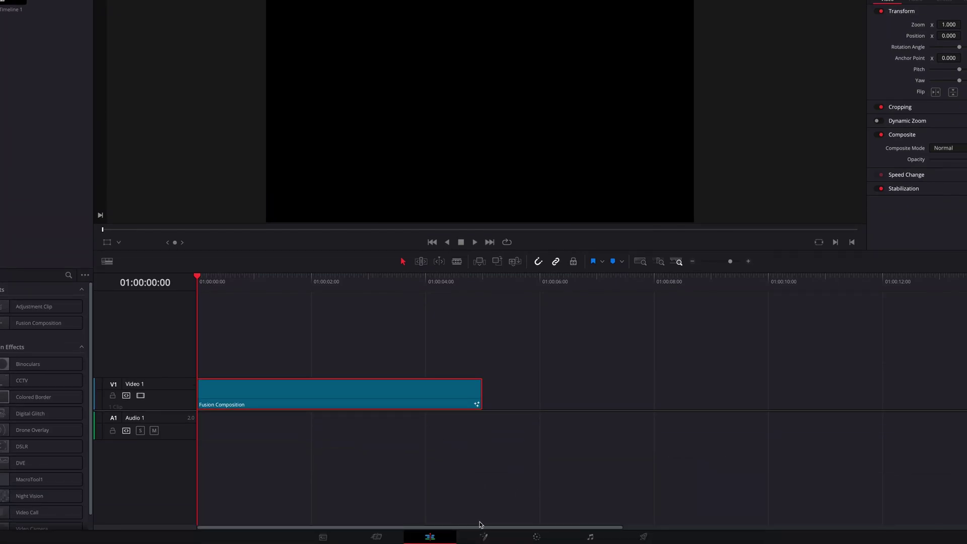
left_click(484, 537)
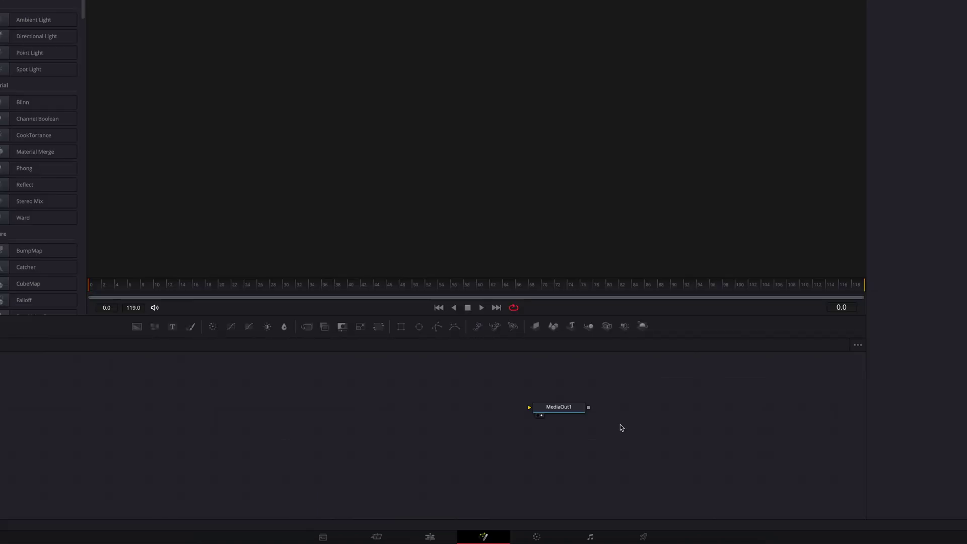
left_click_drag(172, 326, 591, 435)
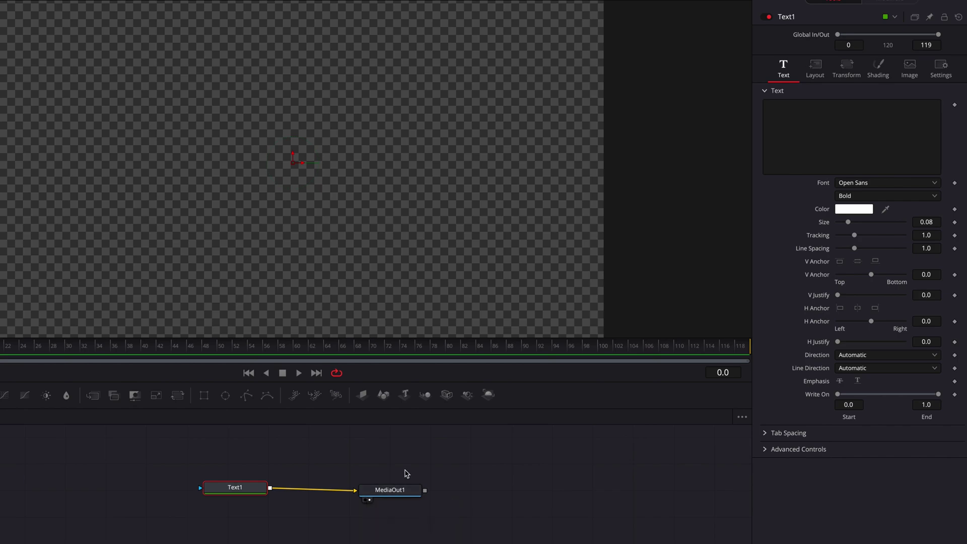
left_click(797, 133)
type("Kerning Tutorial")
left_click_drag(925, 222, 954, 222)
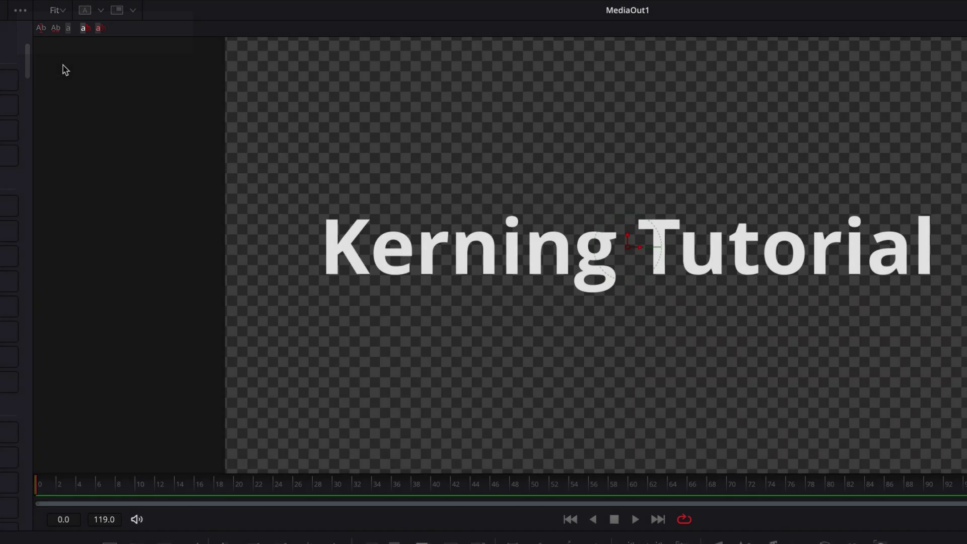
- Enable manual positioning and select only the letter K in the viewer
left_click(56, 29)
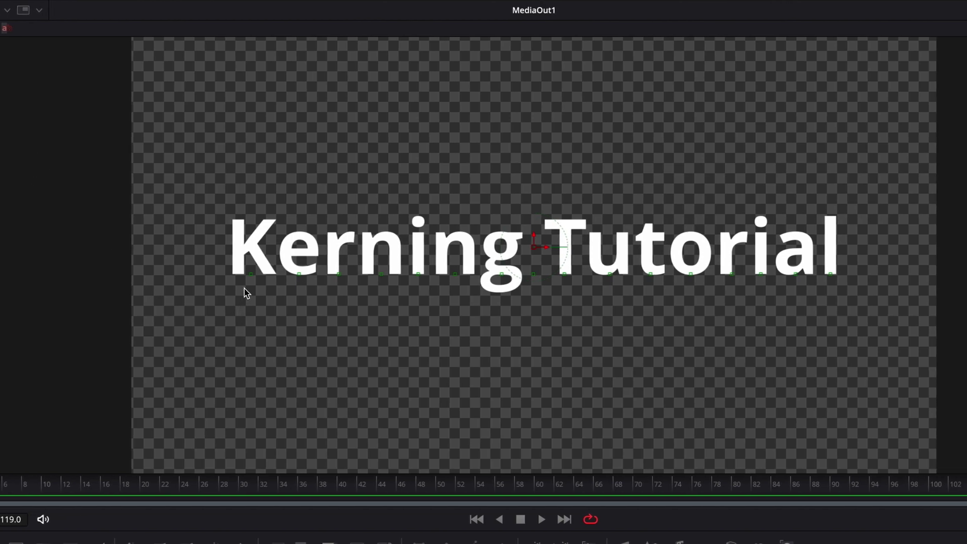
left_click(252, 274)
left_click(299, 274)
left_click(418, 274)
left_click_drag(181, 182, 403, 322)
left_click(482, 364)
left_click(251, 275)
- Nudge the K with Alt+arrow keys and a small drag so it tucks against the e
key("alt+Left")
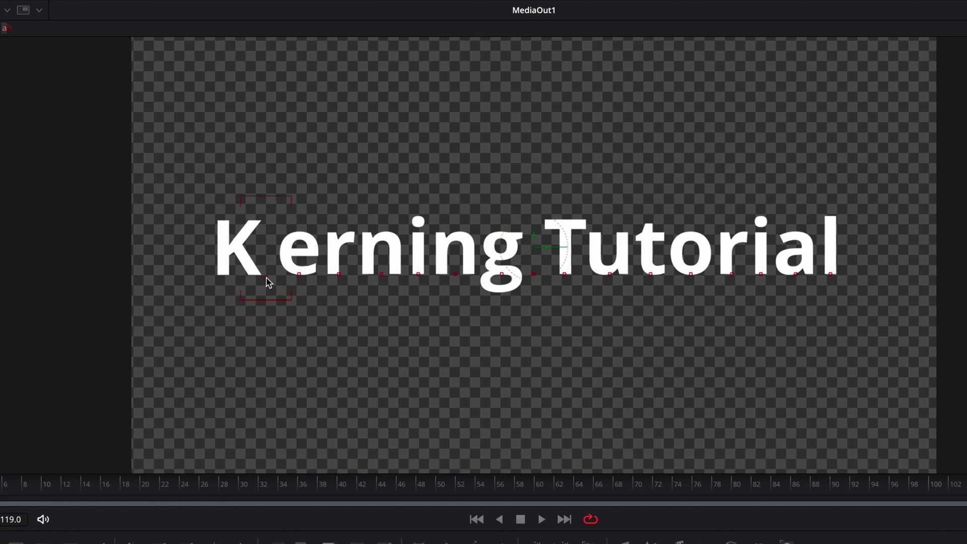
key("alt+Right")
left_click_drag(265, 278, 262, 278)
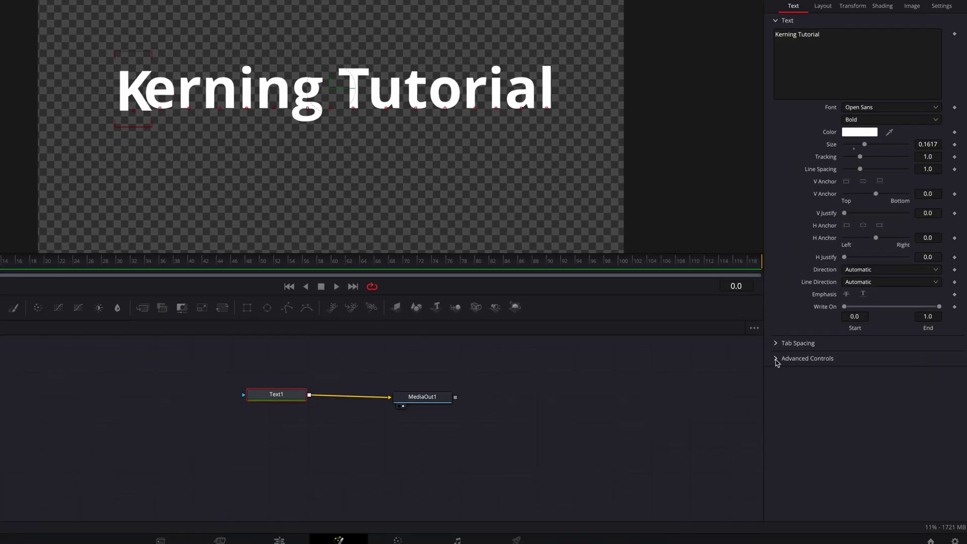
left_click(776, 360)
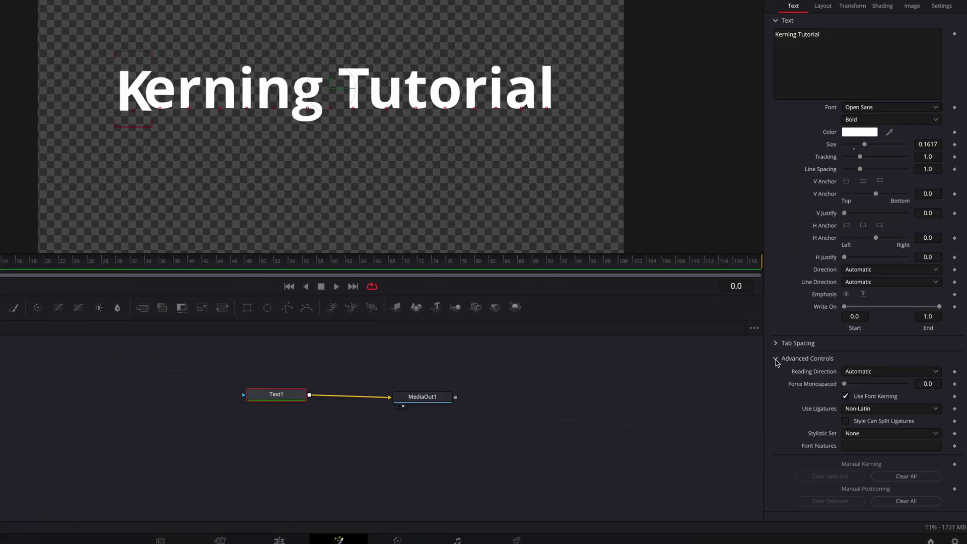
- Clear all manual positioning, then shift the K and the letters of Kern left
left_click(931, 504)
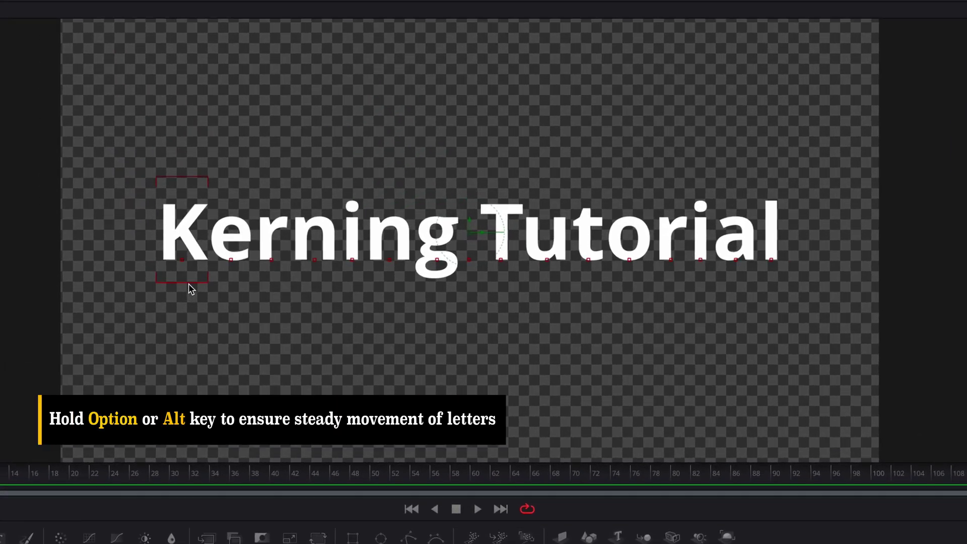
mouse_move(183, 264)
left_mouse_down()
mouse_move(113, 268)
mouse_move(194, 270)
mouse_move(173, 270)
left_mouse_up()
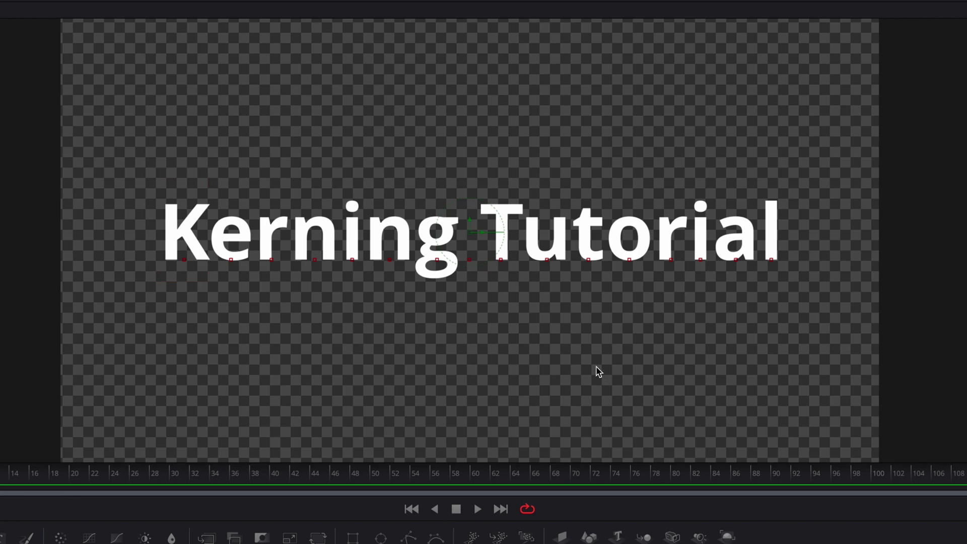
left_click_drag(145, 174, 314, 285)
left_click_drag(315, 261, 301, 261)
- Move 'ing' right toward Tutorial, then clear all manual kerning
left_click_drag(339, 156, 475, 302)
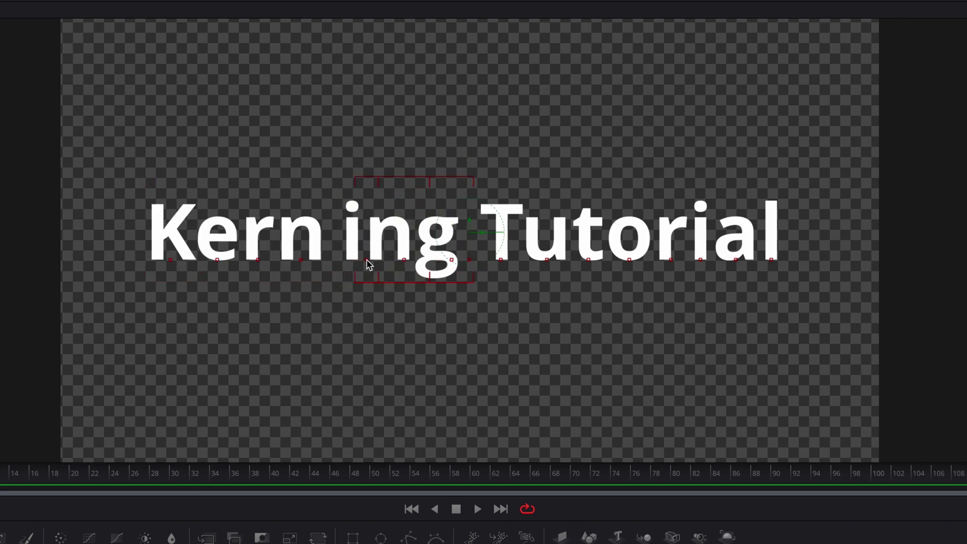
left_click_drag(367, 263, 379, 263)
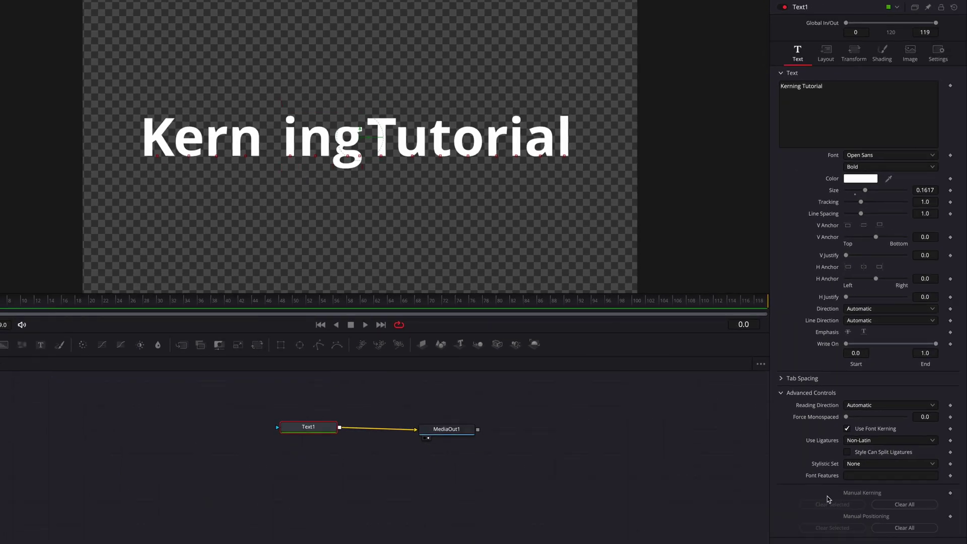
left_click(904, 527)
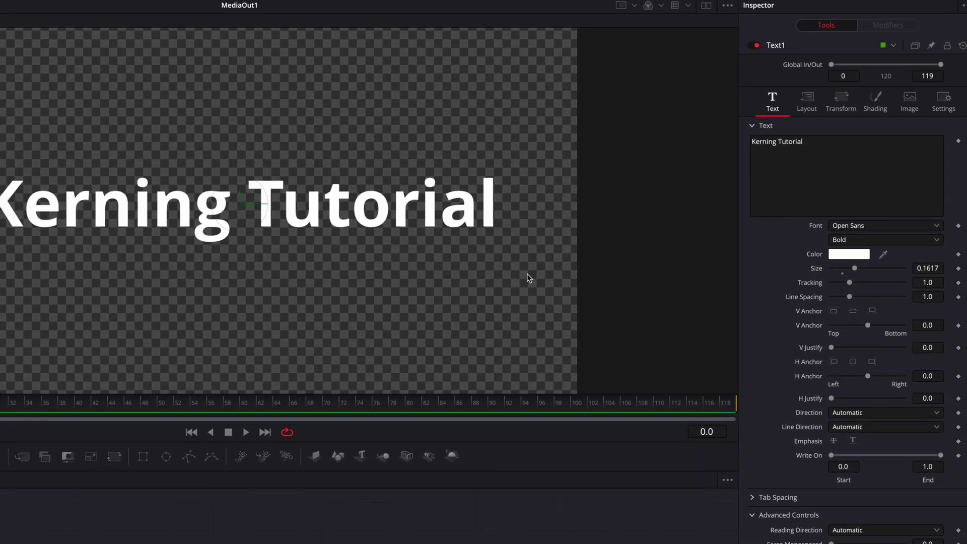
- Add Character Level Styling to the text field and start selecting letters in the viewer
right_click(829, 149)
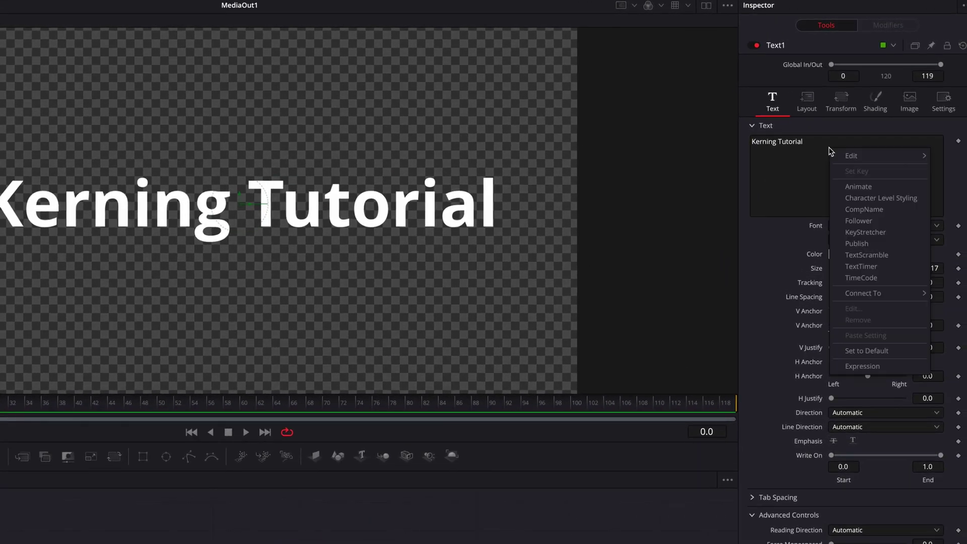
left_click(917, 198)
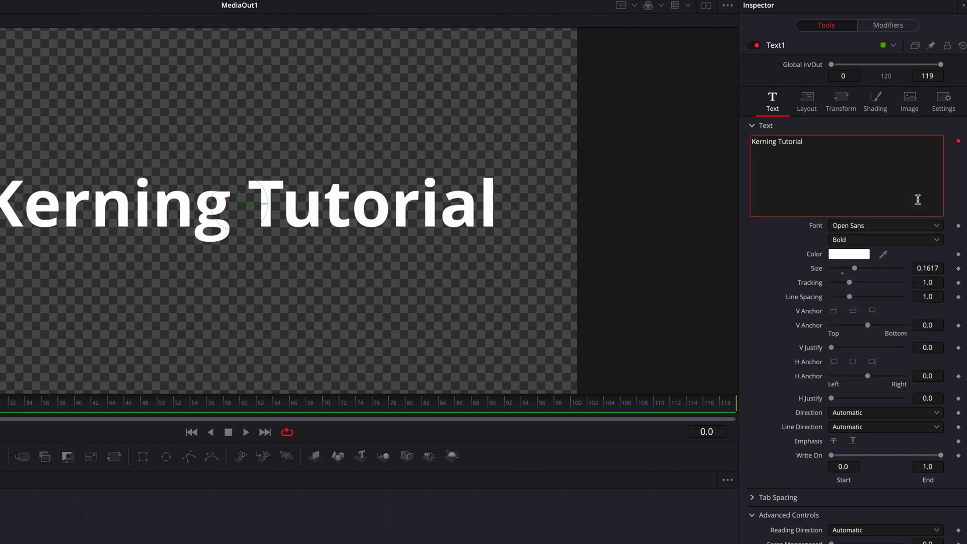
left_click(884, 28)
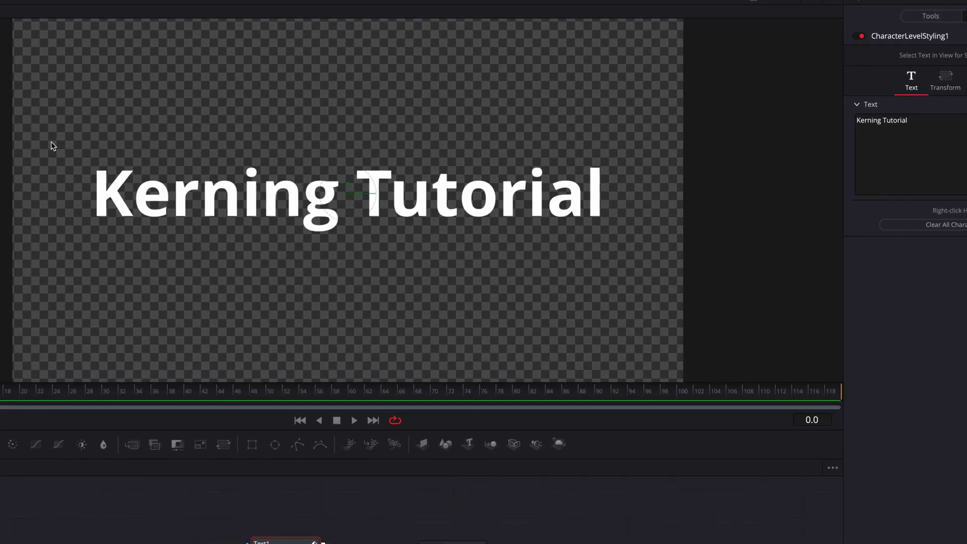
left_click_drag(50, 141, 117, 213)
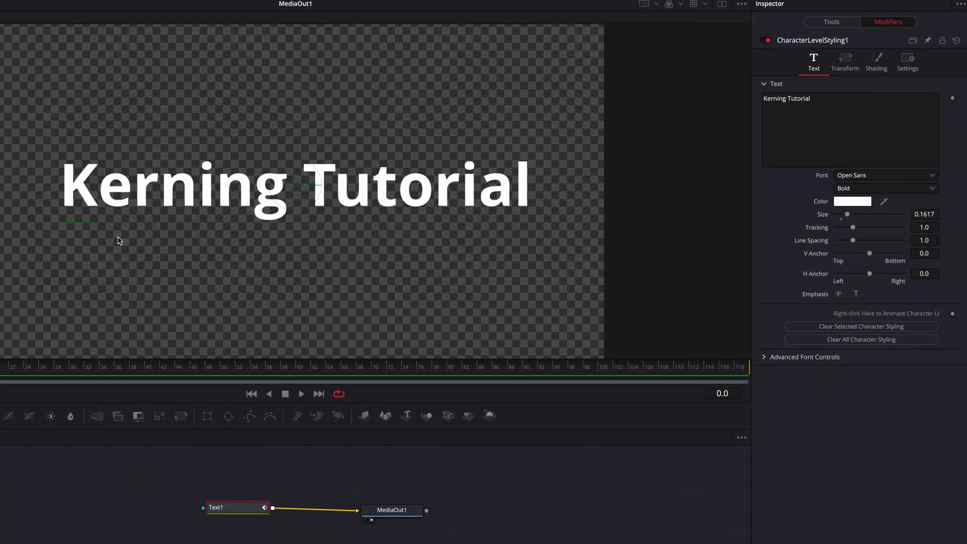
- Set the K's shading Position Offset X to 0.014 to slide it sideways
left_click(877, 65)
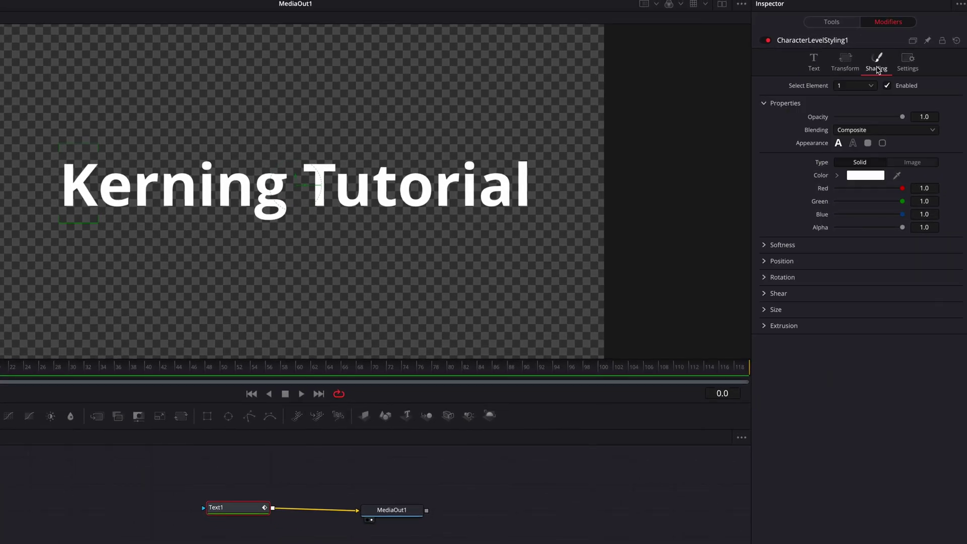
left_click(766, 261)
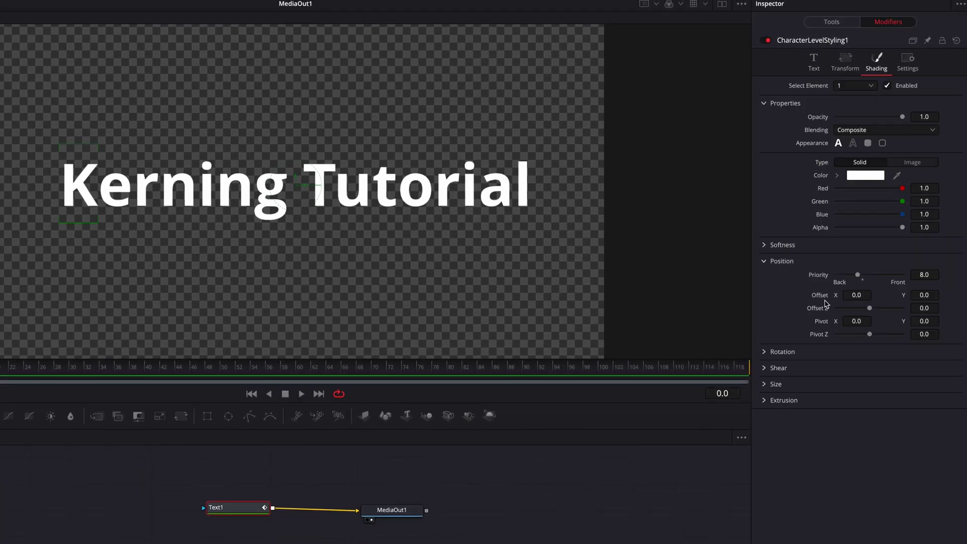
left_click(846, 295)
type("0.014")
left_click_drag(856, 295, 856, 295)
- Select the Kern letters and shift them horizontally with the Offset X slider
left_click(38, 146)
left_click_drag(38, 146, 180, 218)
left_click_drag(857, 294, 861, 294)
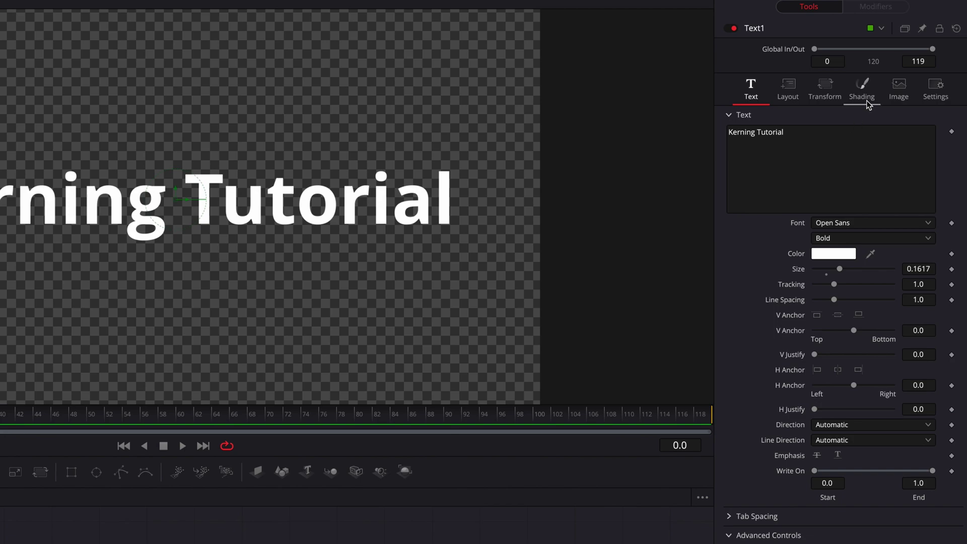
- Enable shading element 2, Red Outline, drawn as boxes around each letter
left_click(866, 101)
left_click(835, 131)
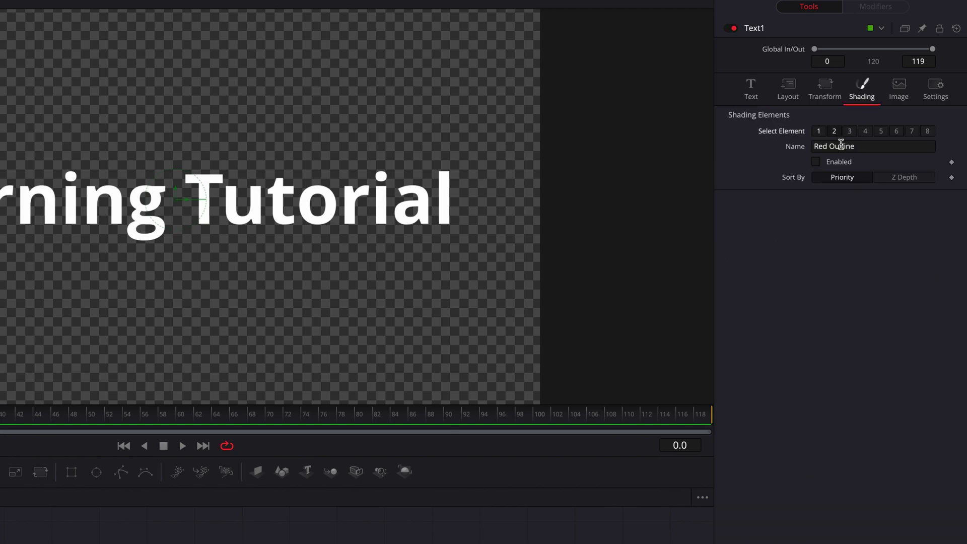
left_click(816, 162)
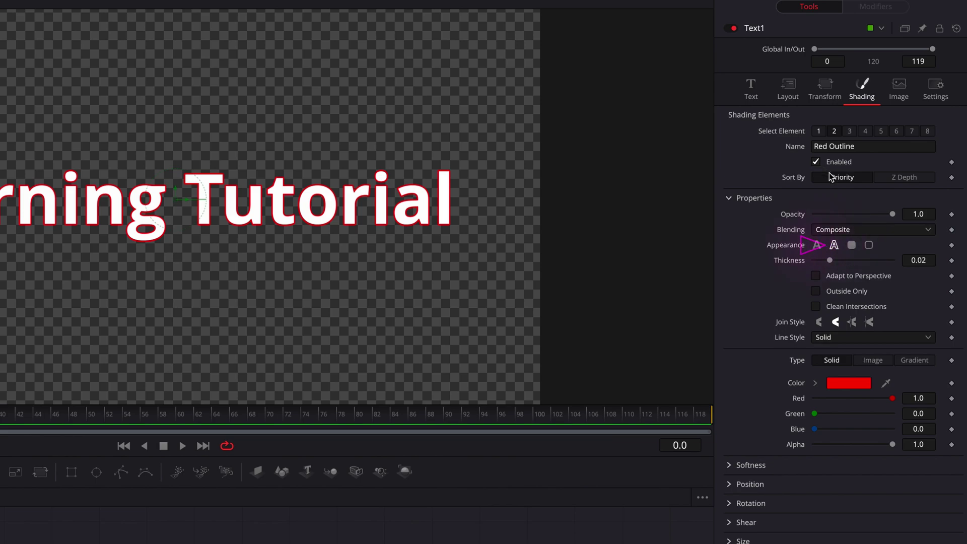
left_click(869, 245)
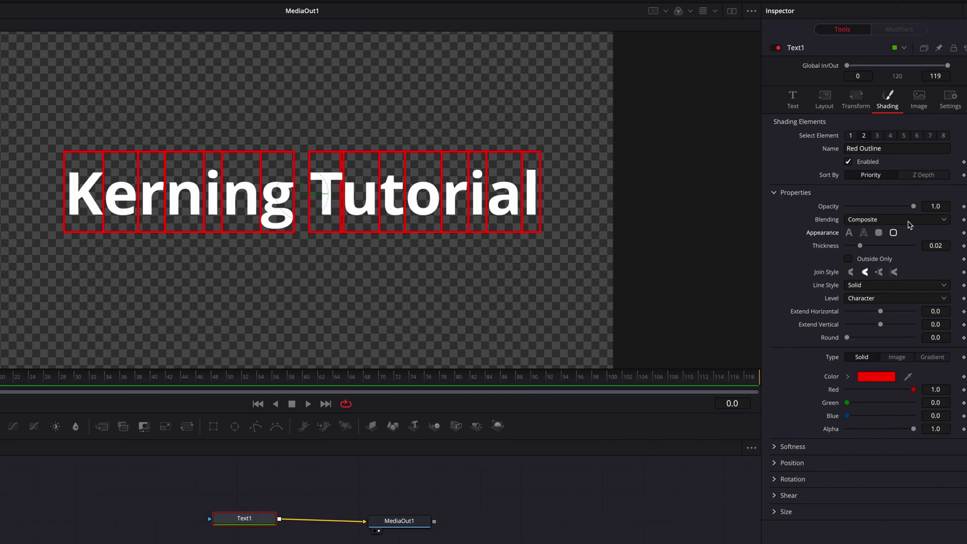
left_click(793, 100)
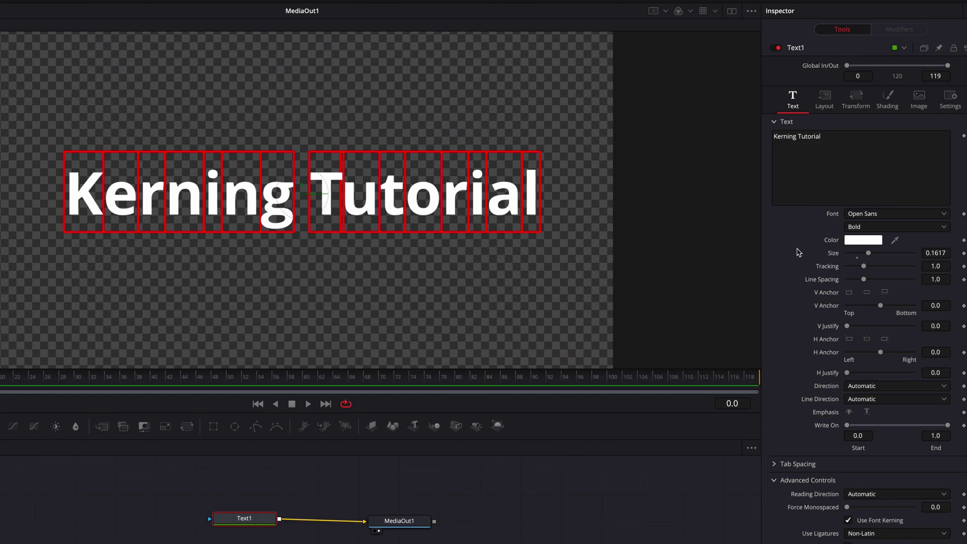
- Keep Open Sans and toggle Use Font Kerning off and on to compare spacing
left_click(917, 218)
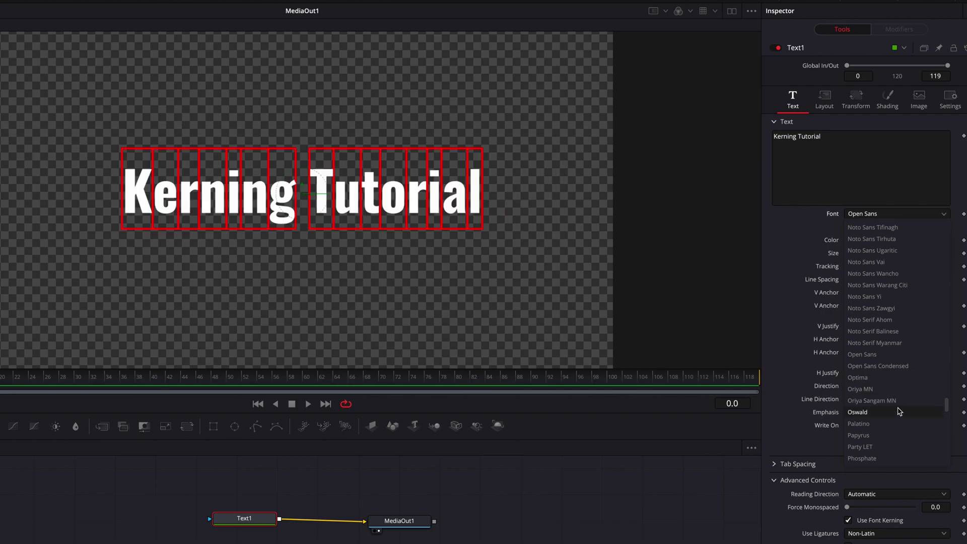
scroll(897, 398, "down", 10)
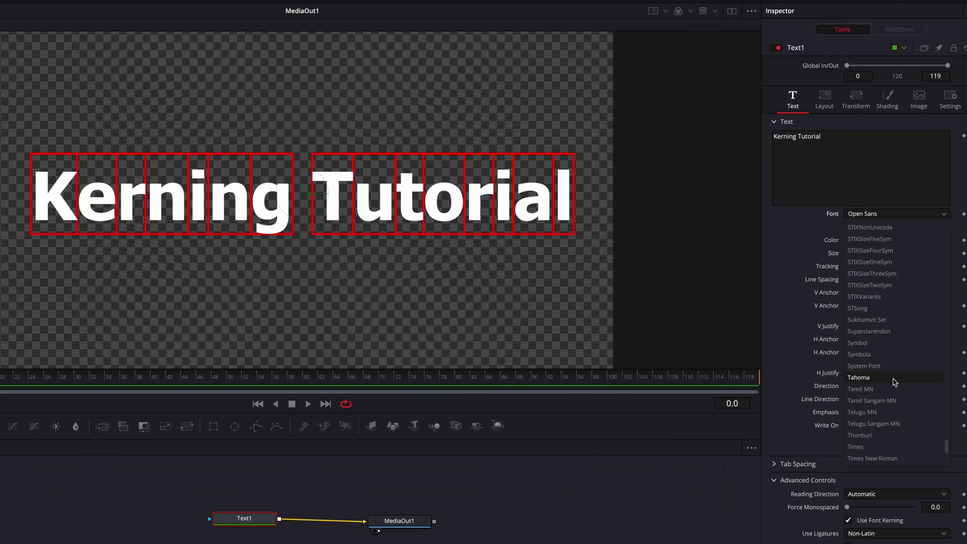
left_click(796, 219)
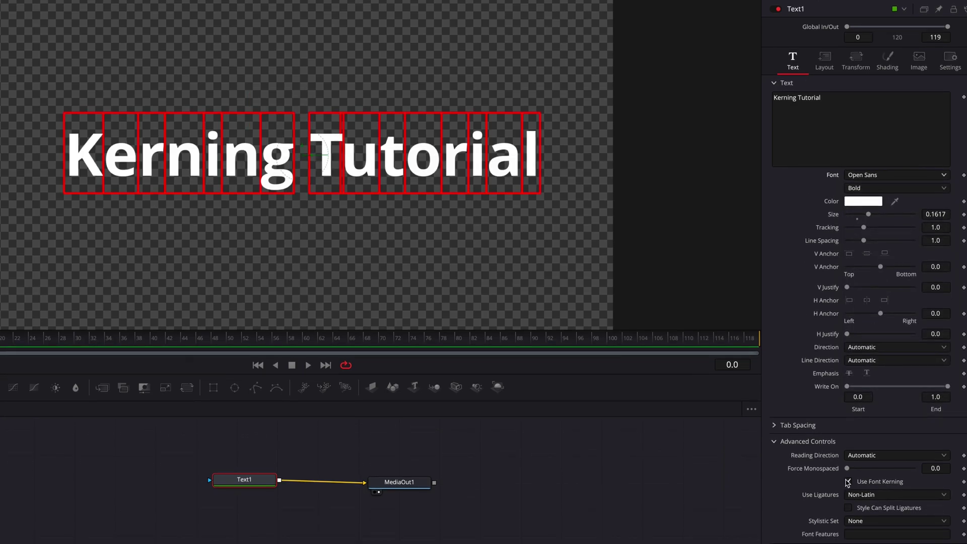
left_click(848, 521)
left_click(849, 482)
left_click(848, 482)
left_click(850, 482)
- Switch the font to PT Sans and compare spacing with font kerning toggled
left_click(885, 175)
scroll(887, 302, "down", 3)
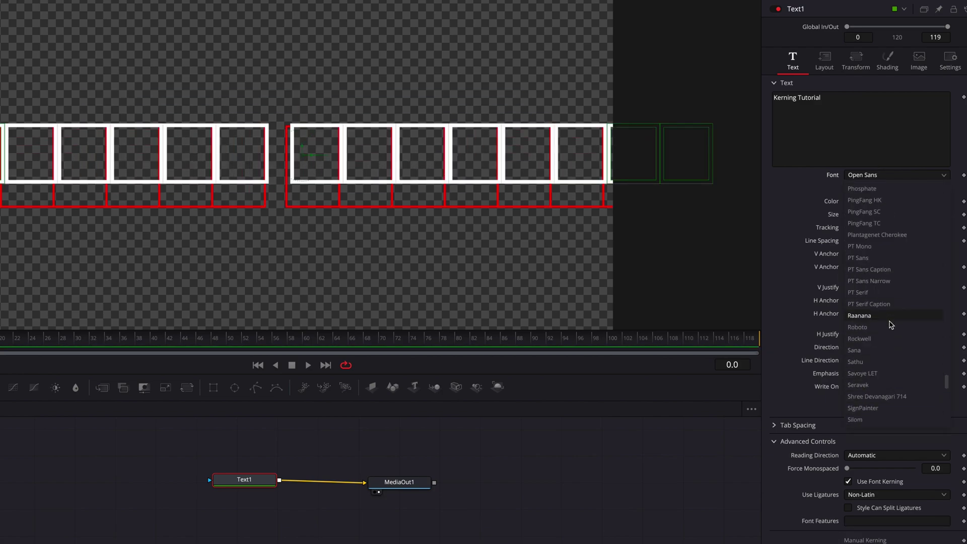
left_click(898, 261)
left_click(848, 483)
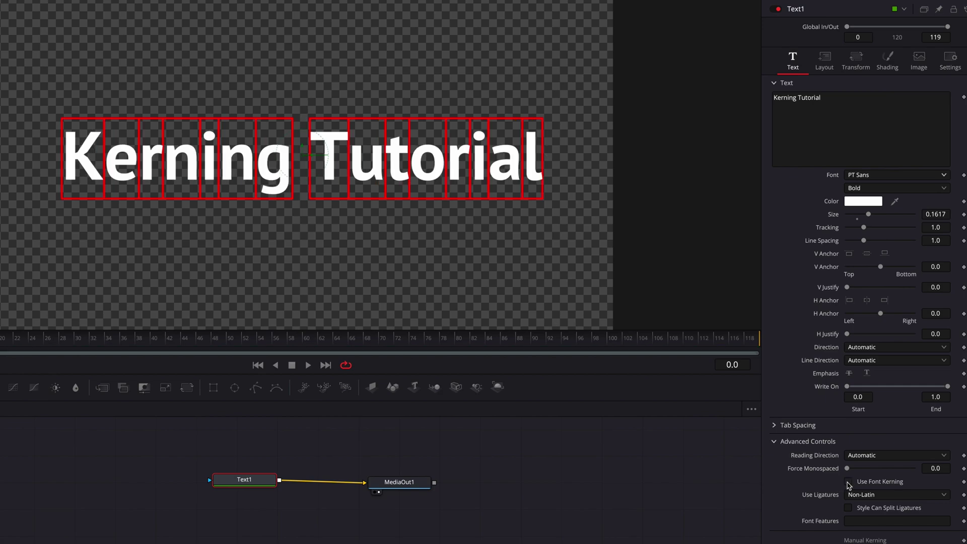
left_click(849, 483)
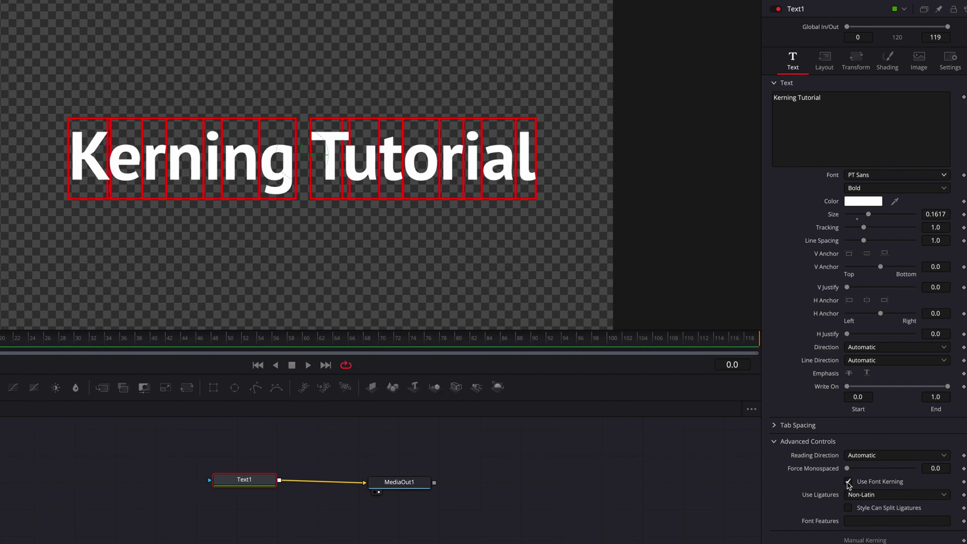
left_click(848, 482)
left_click(848, 481)
- Apply Oswald as the title font and turn off its font kerning
left_click(894, 175)
left_click(887, 246)
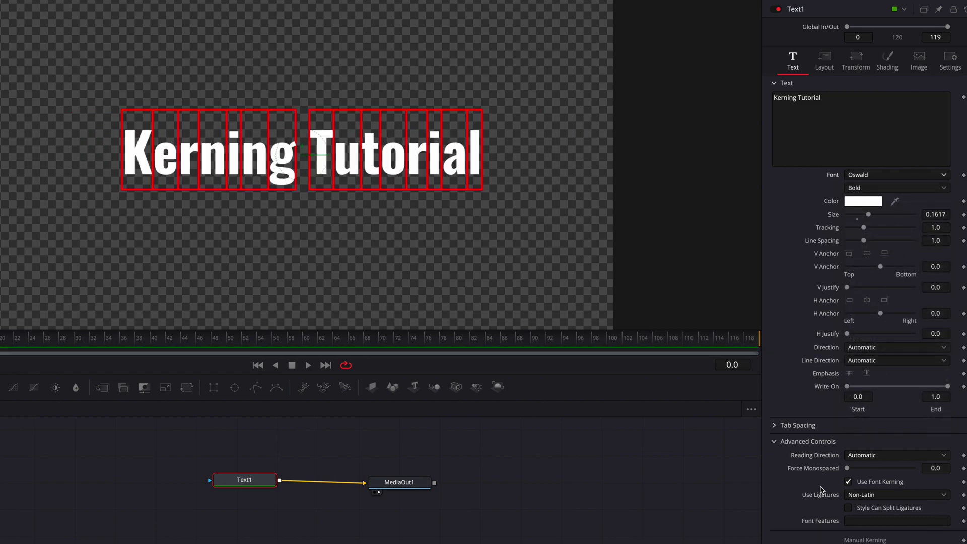
left_click(849, 482)
- Set the title font back to PT Sans
left_click(886, 175)
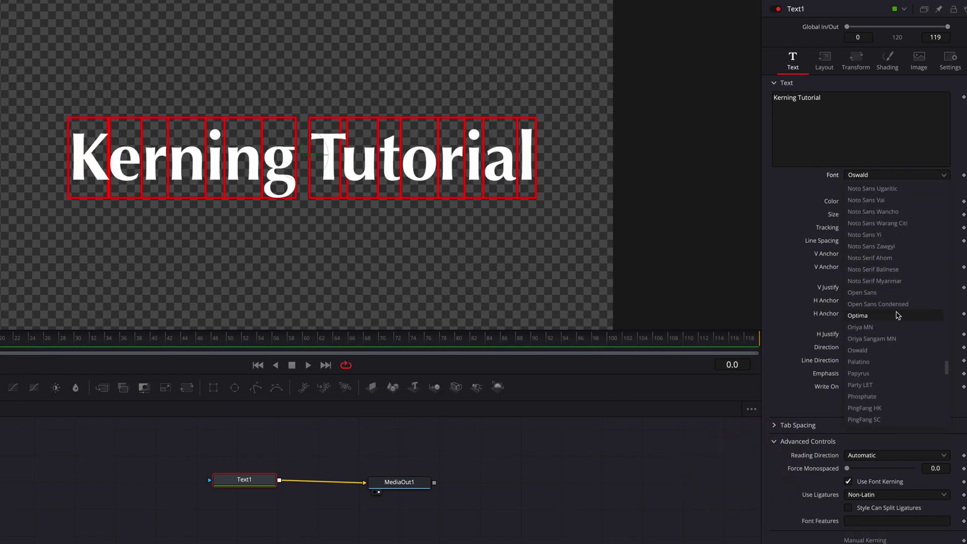
scroll(893, 373, "down", 2)
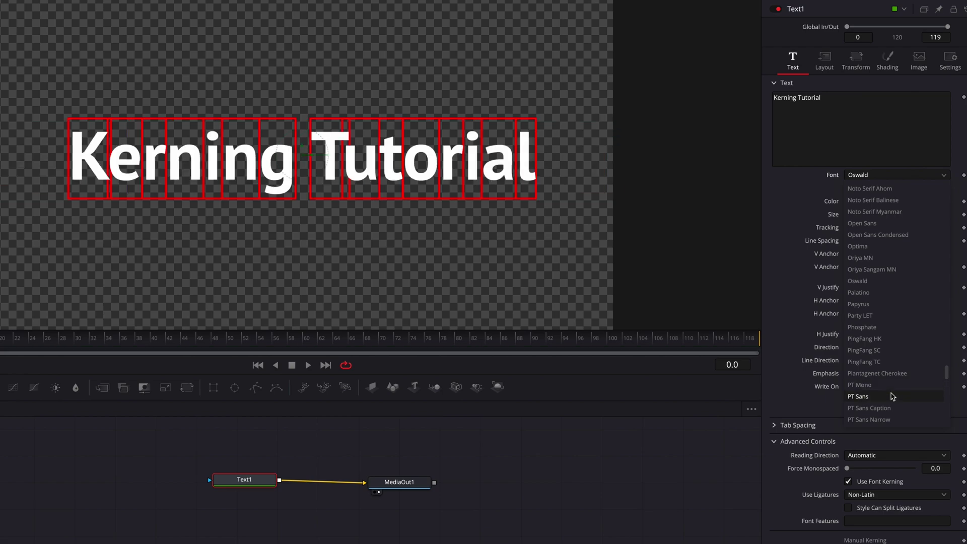
left_click(892, 396)
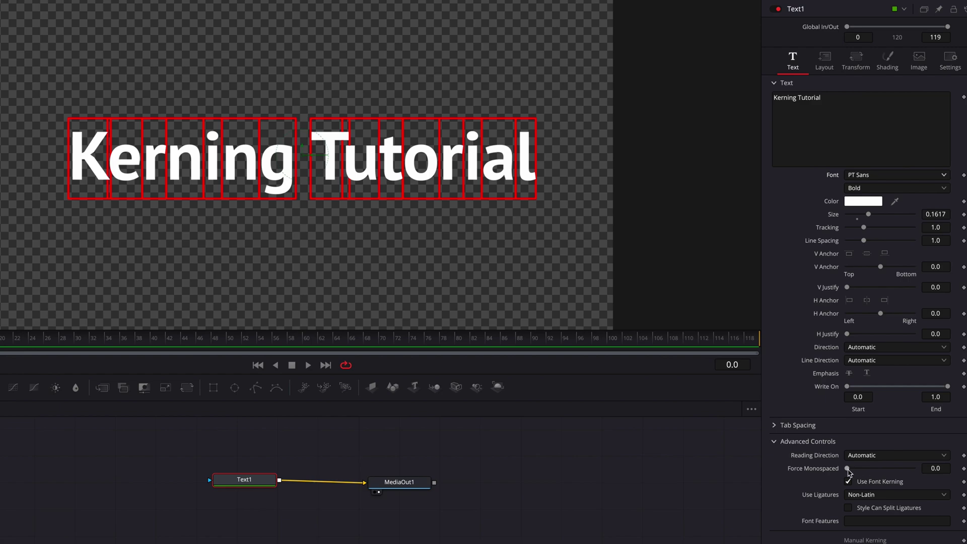
- Raise Force Monospaced to compare even spacing, toggle font kerning, then lower it again
left_click_drag(847, 468, 919, 472)
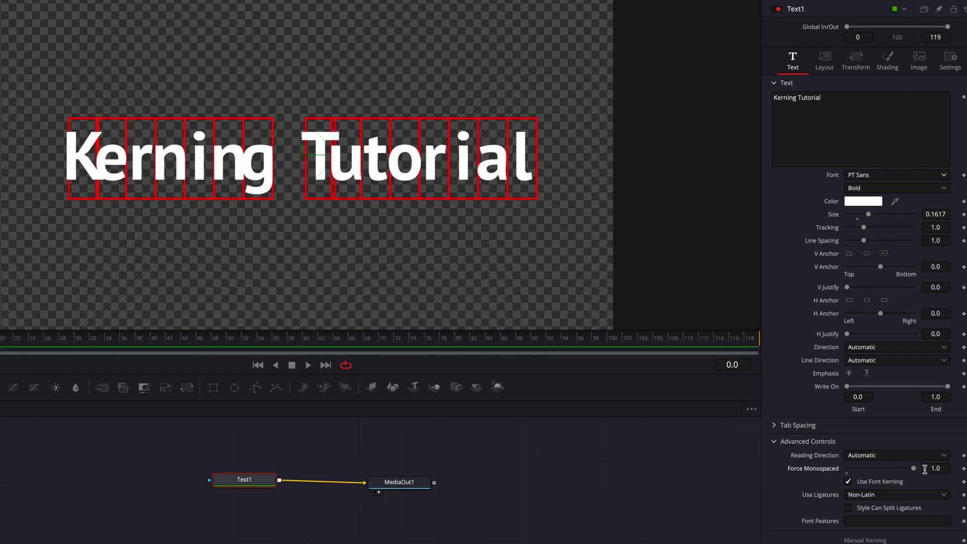
left_click(849, 482)
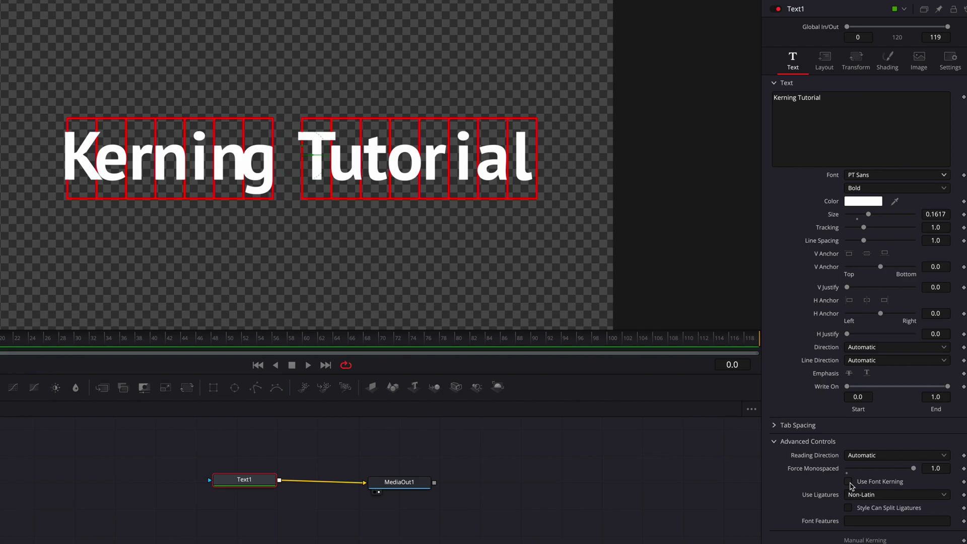
left_click_drag(912, 468, 942, 480)
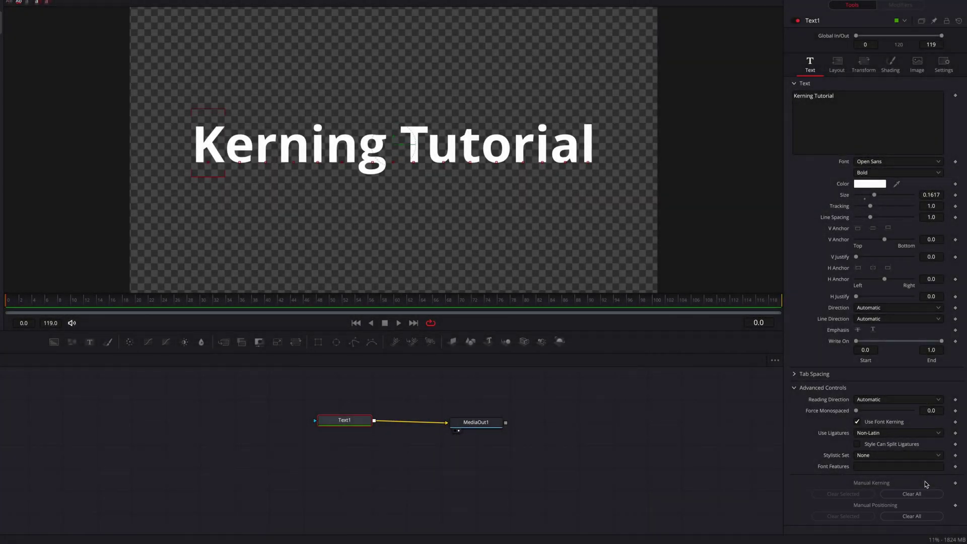
- Keyframe Manual Positioning at frame 0, moving 'torial' off right and the u below frame
left_click(955, 505)
left_click_drag(473, 108, 587, 198)
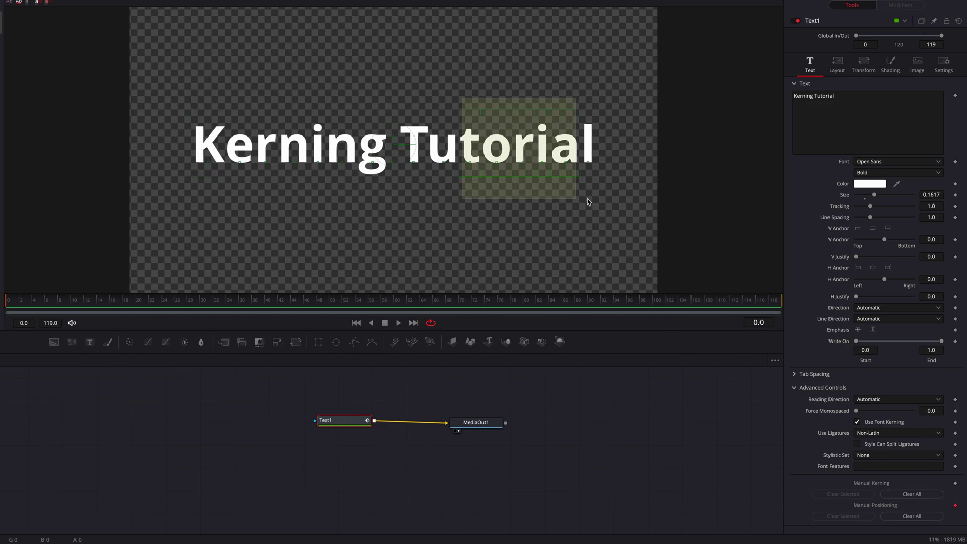
left_click_drag(588, 162, 781, 162)
scroll(476, 187, "down", 2)
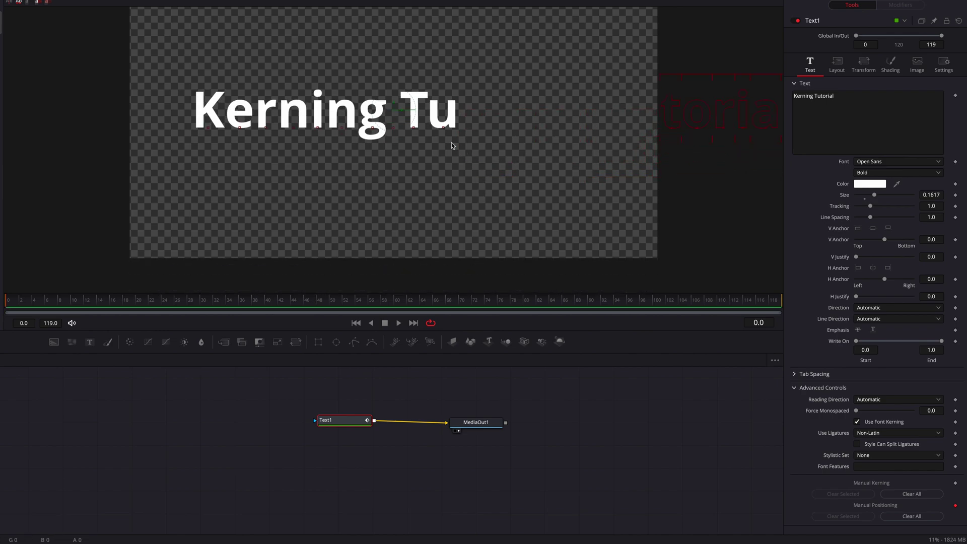
left_click_drag(443, 128, 451, 294)
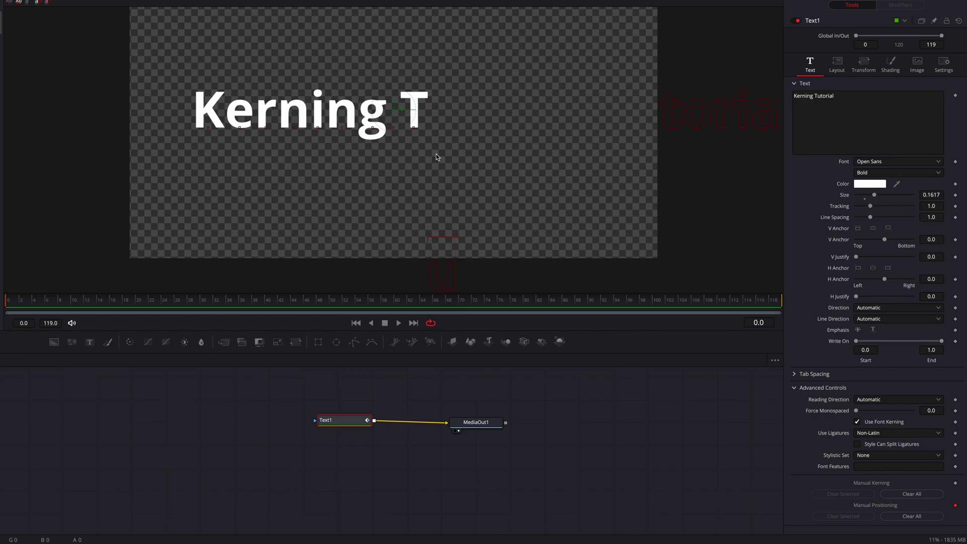
- At frames 8 and 16, move the torial letters back into their final spot
left_click(59, 303)
left_click_drag(637, 70, 782, 169)
left_click_drag(665, 130, 575, 142)
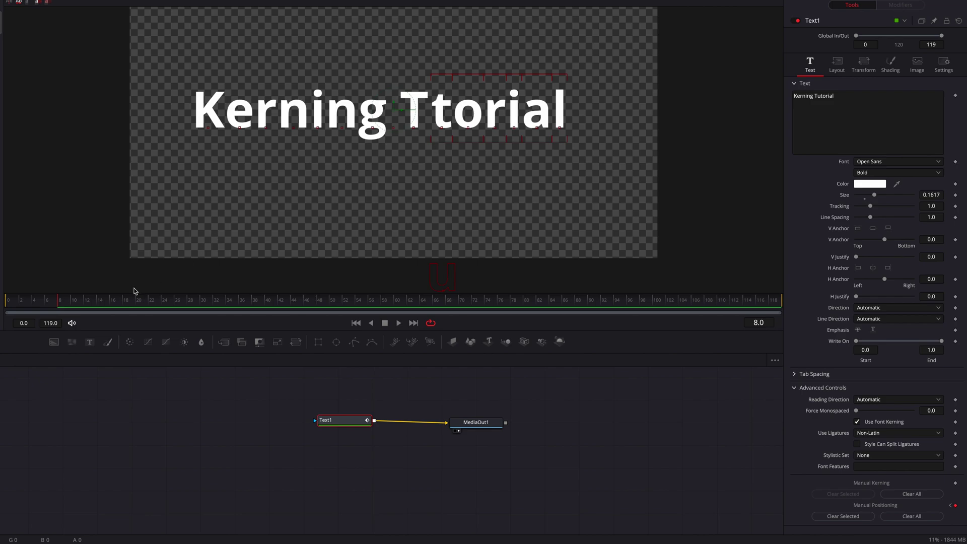
left_click(110, 302)
left_click_drag(559, 127, 597, 133)
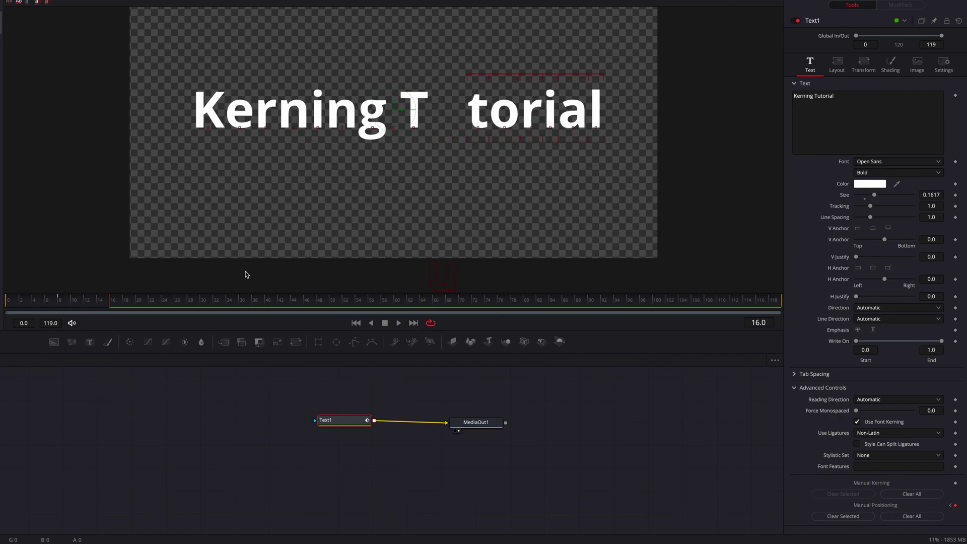
- At frame 22, bring the letter u back into place and review the motion
left_click_drag(127, 302, 151, 302)
left_click(444, 129)
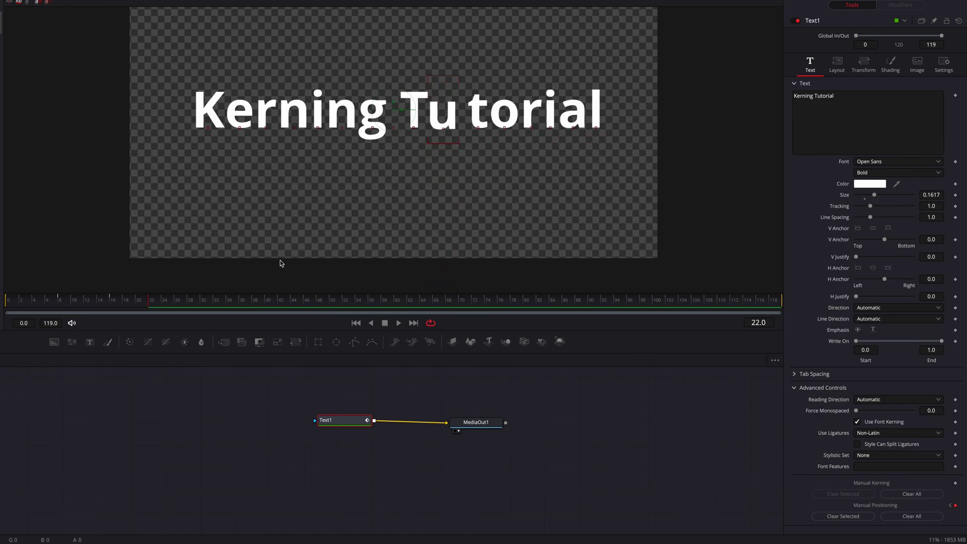
left_click_drag(132, 302, 152, 315)
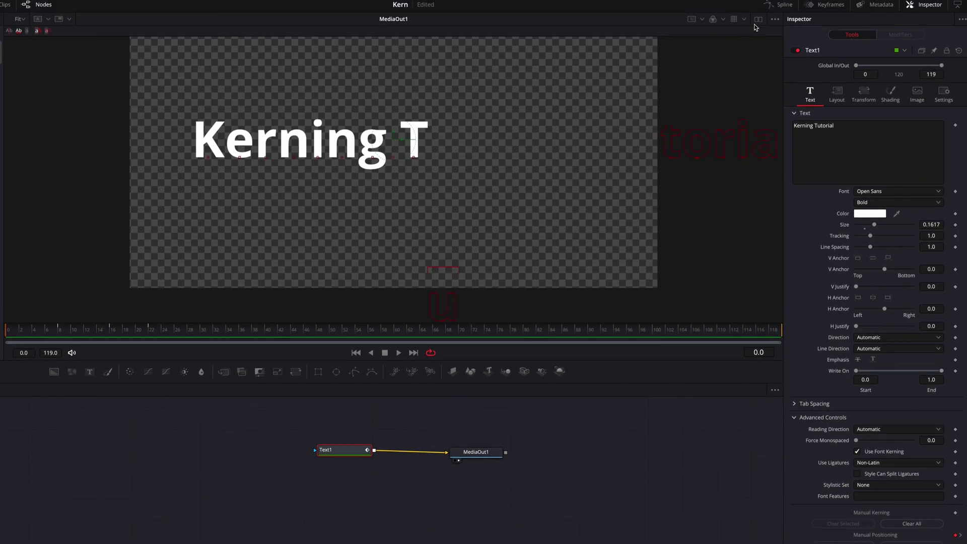
left_click(778, 4)
- In the Spline editor, smooth all Manual Positioning keyframes and ease their Bezier handles
left_click(742, 363)
key("ctrl+a")
key("shift+s")
left_click_drag(504, 503, 548, 502)
left_click_drag(597, 466, 653, 465)
left_click_drag(632, 429, 570, 429)
left_click_drag(721, 393, 641, 392)
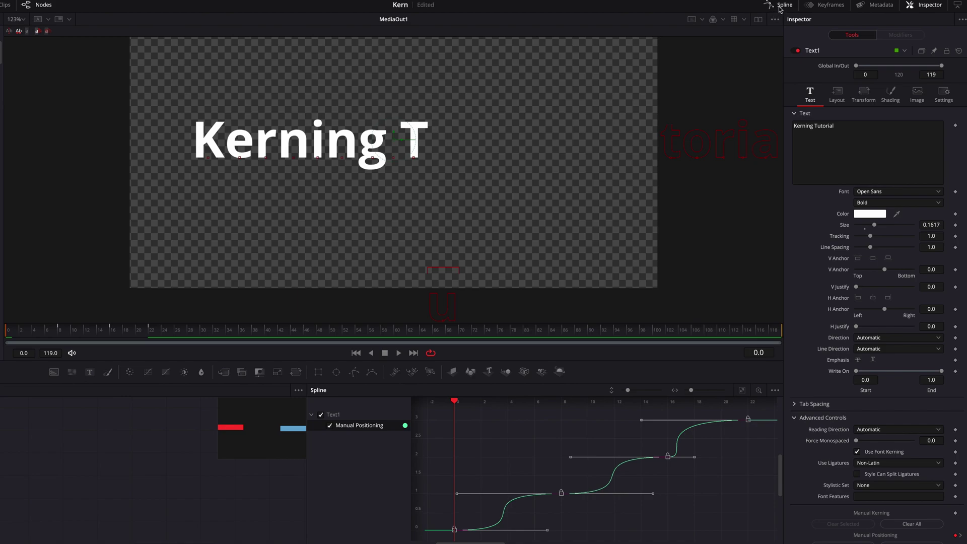
left_click(779, 6)
- Play the animation back from the first frame, then select the torial characters
key("space")
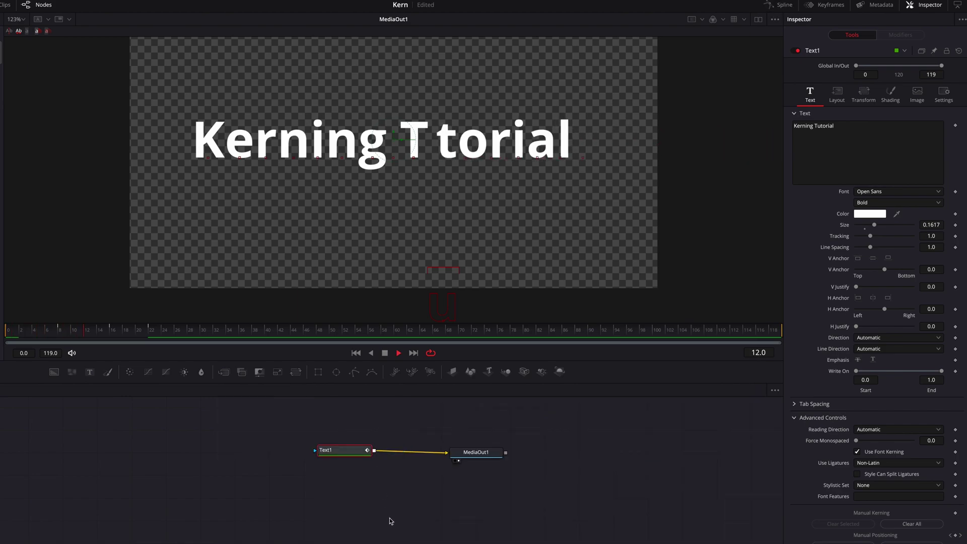
key("space")
key("Home")
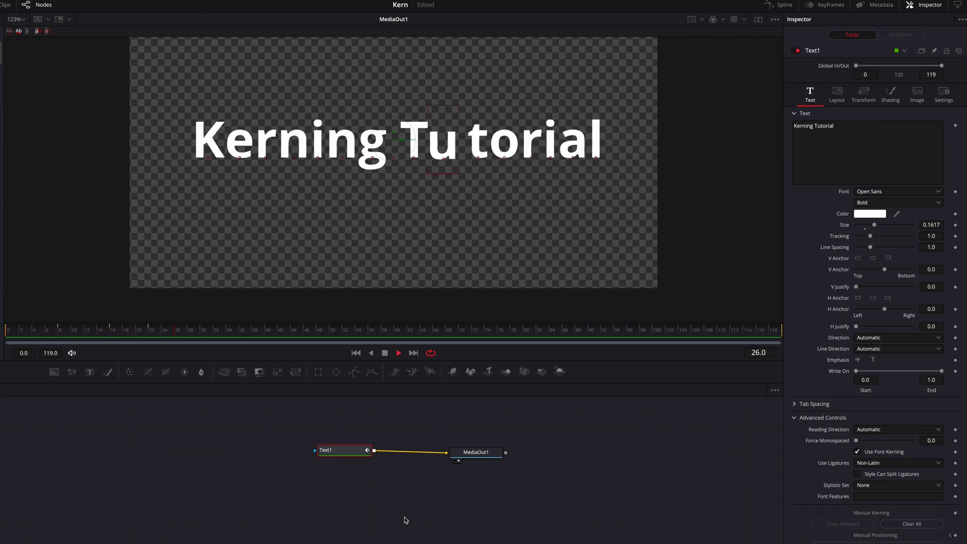
key("space")
key("Home")
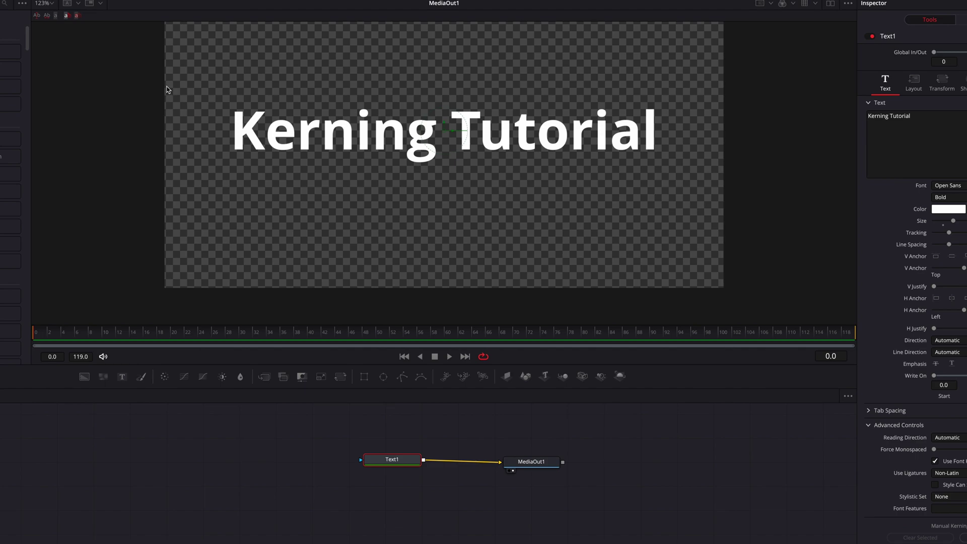
left_click_drag(518, 84, 681, 185)
- Widen the u–t gap, then adjust the whole title's letter spacing with Alt+arrow kerning
key("Right")
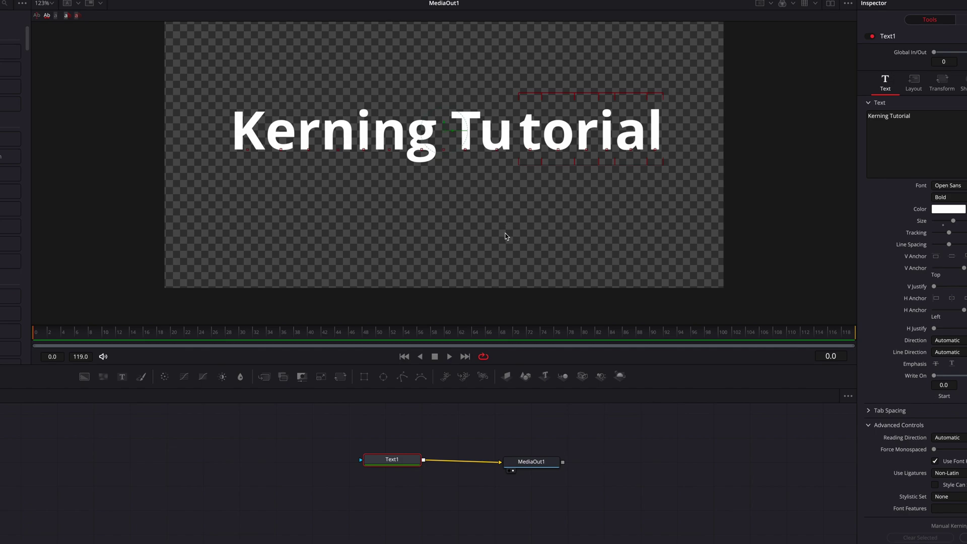
left_click_drag(190, 72, 703, 233)
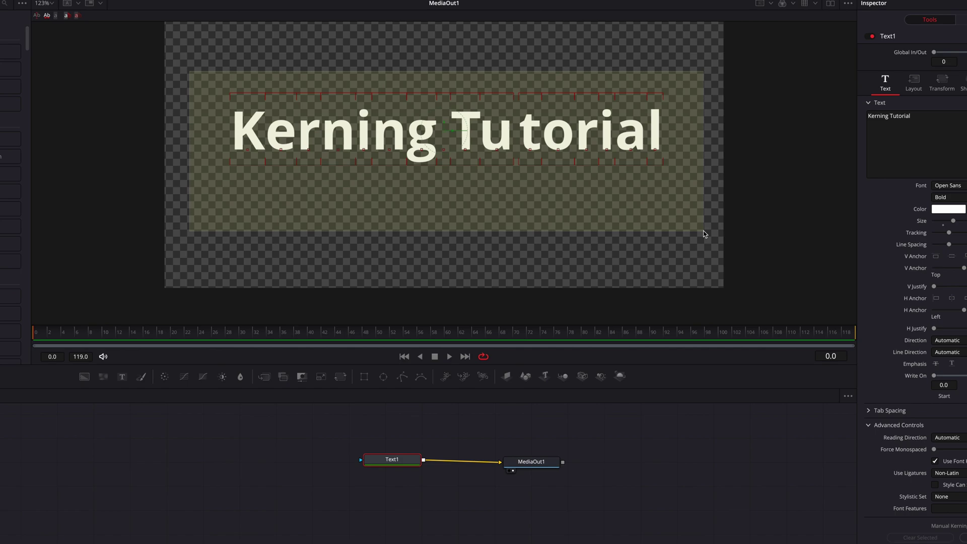
left_click_drag(704, 233, 706, 234)
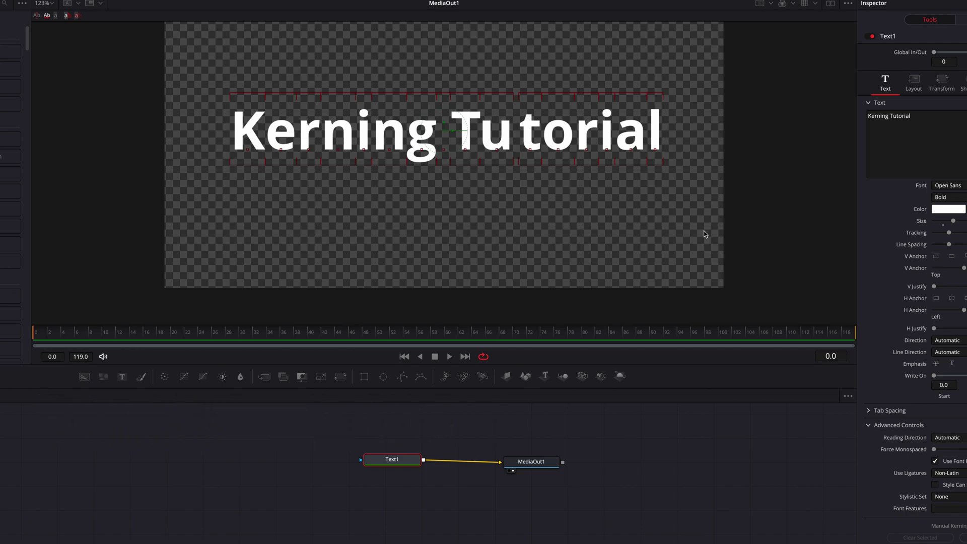
key("alt+Left")
key("alt+Left")
key("alt+Right")
key("alt+Right")
key("alt+Right")
key("alt+Right")
key("alt+Right")
key("alt+Right")
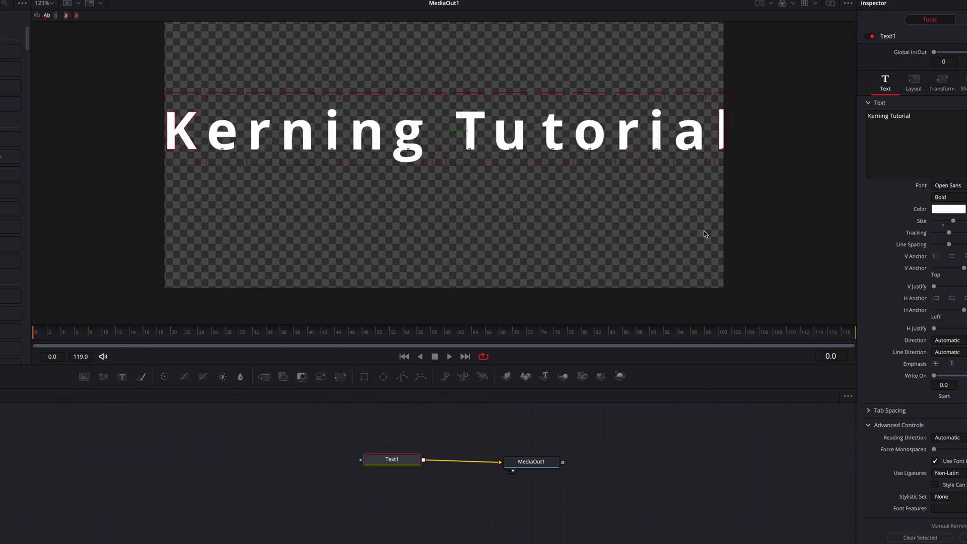
key("alt+Right")
key("alt+Left")
key("alt+Left")
key("alt+Left")
key("alt+Left")
key("alt+Left")
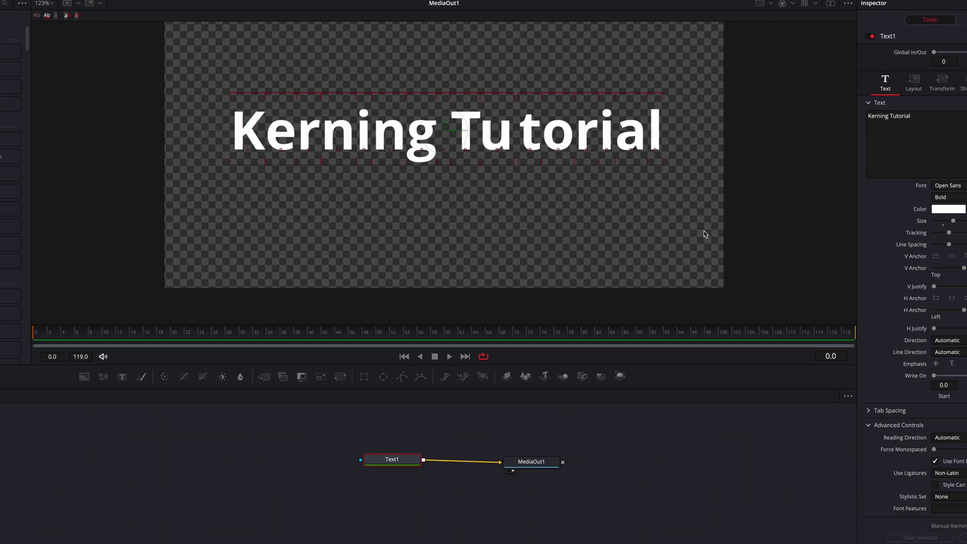
- Select only the word Kerning and spread its letters apart with Alt+arrow kerning
key("alt+Left")
key("alt+Right")
left_click_drag(212, 86, 432, 197)
key("alt+Left")
key("alt+Right")
key("alt+Right")
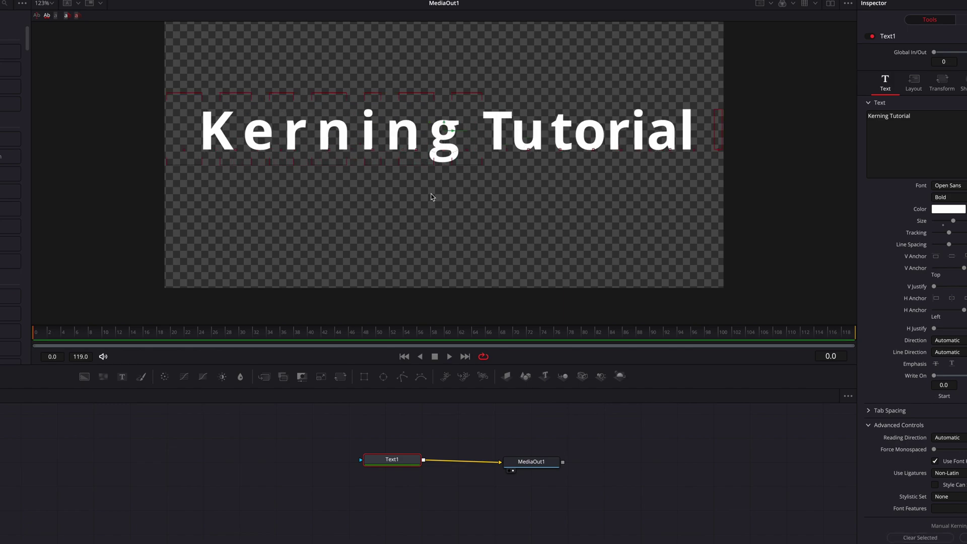
key("alt+Left")
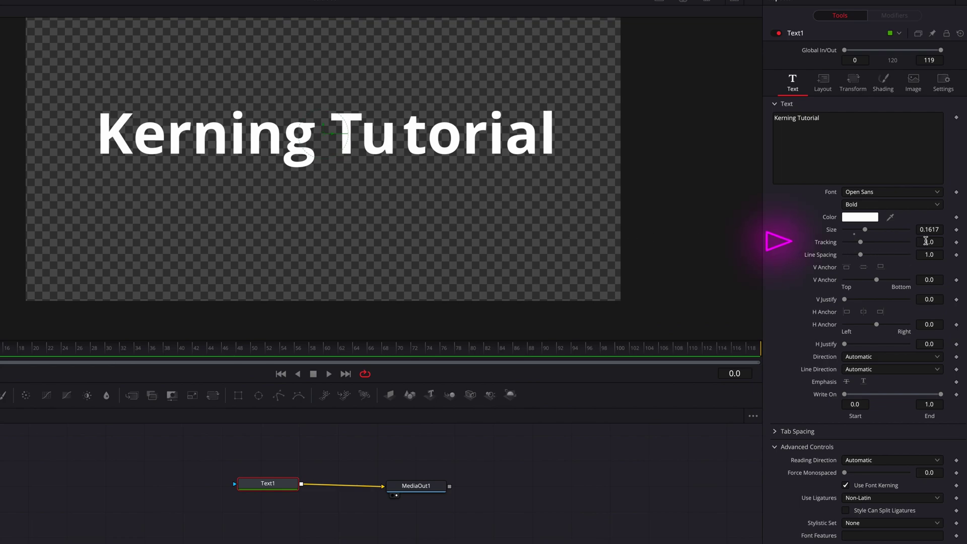
- Spread the title's letters with Tracking at about 1.148, then reset Tracking to 1.0
mouse_move(926, 242)
left_mouse_down()
mouse_move(966, 242)
mouse_move(917, 242)
mouse_move(941, 241)
left_mouse_up()
double_click(825, 243)
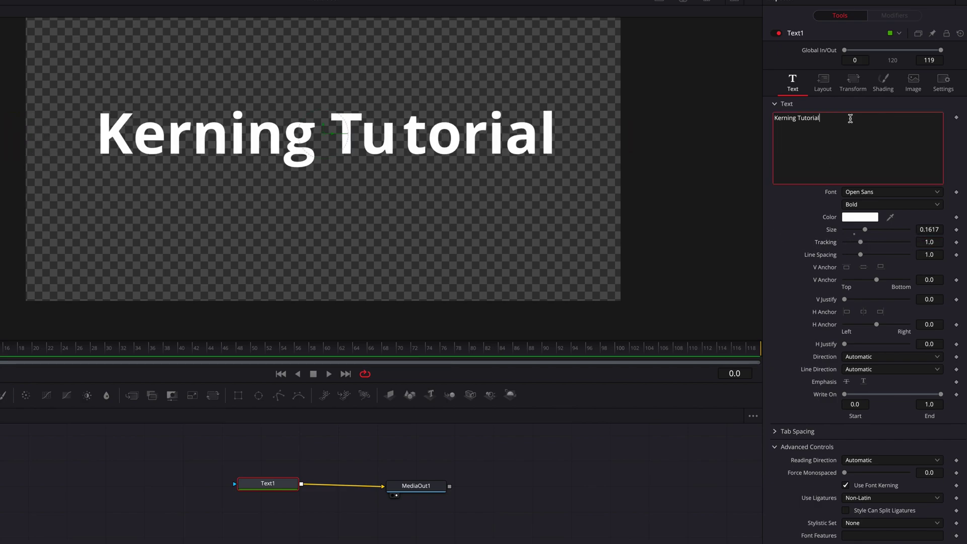
- Add Character Level Styling to the title text and show its modifier
right_click(850, 120)
left_click(901, 163)
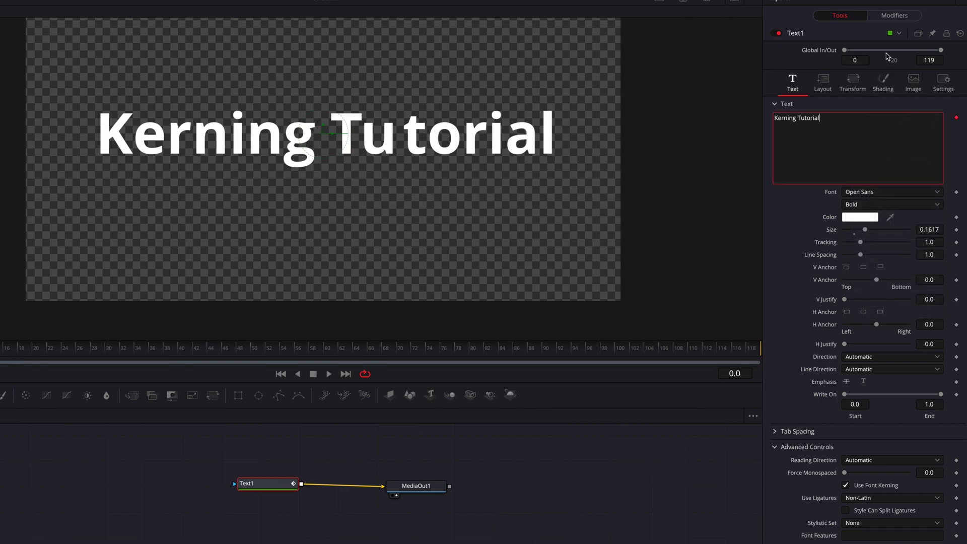
left_click(893, 16)
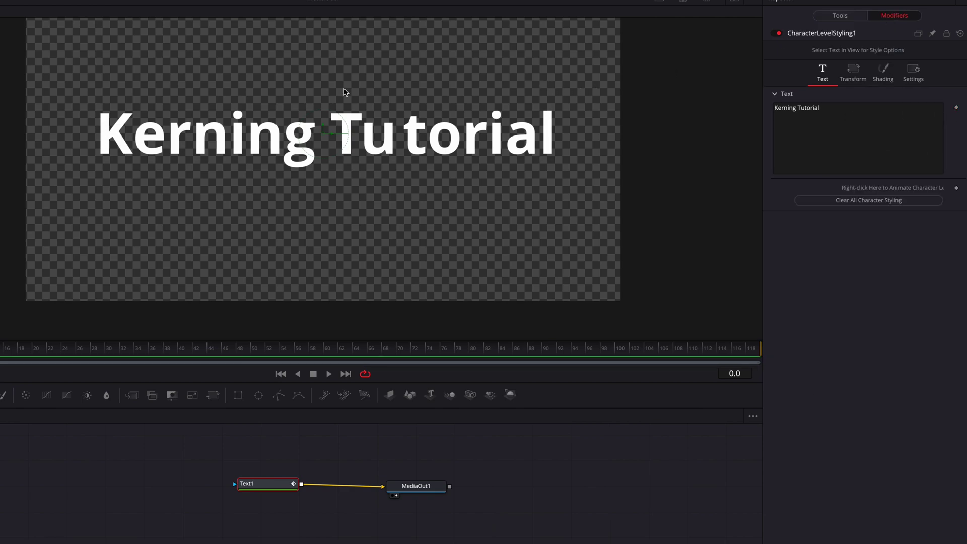
- Select the word 'Tutorial', try increasing its tracking, then reset it to 1.0
left_click_drag(448, 160, 579, 186)
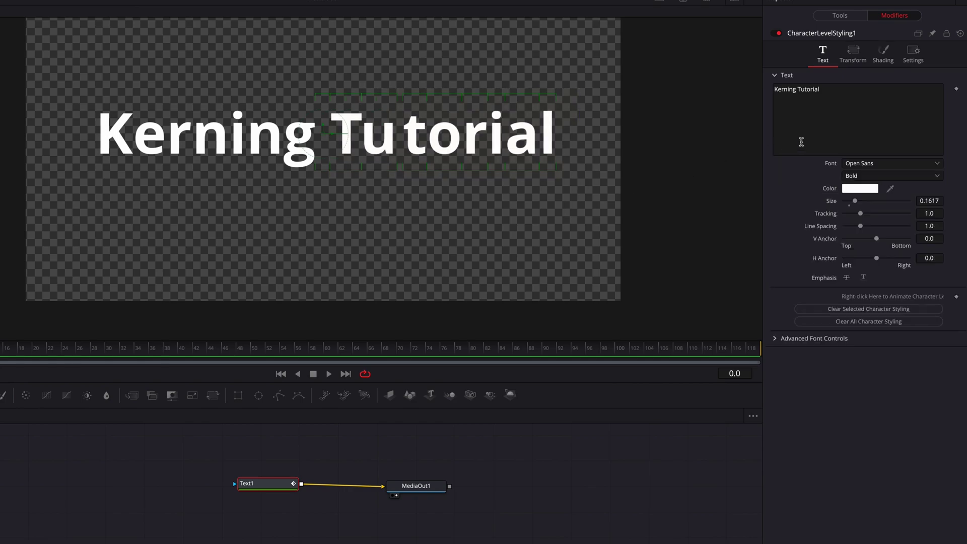
mouse_move(931, 215)
left_mouse_down()
mouse_move(960, 215)
mouse_move(908, 214)
mouse_move(935, 215)
left_mouse_up()
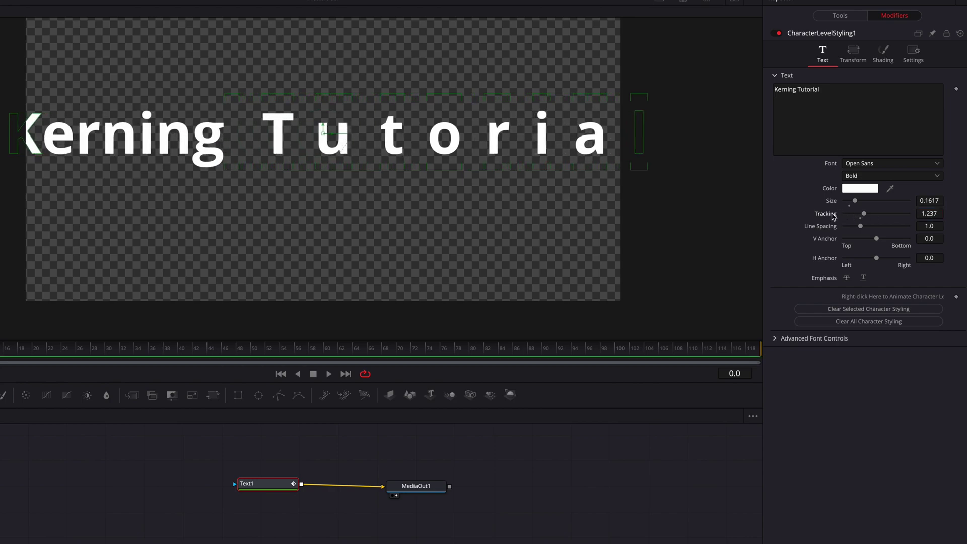
double_click(831, 214)
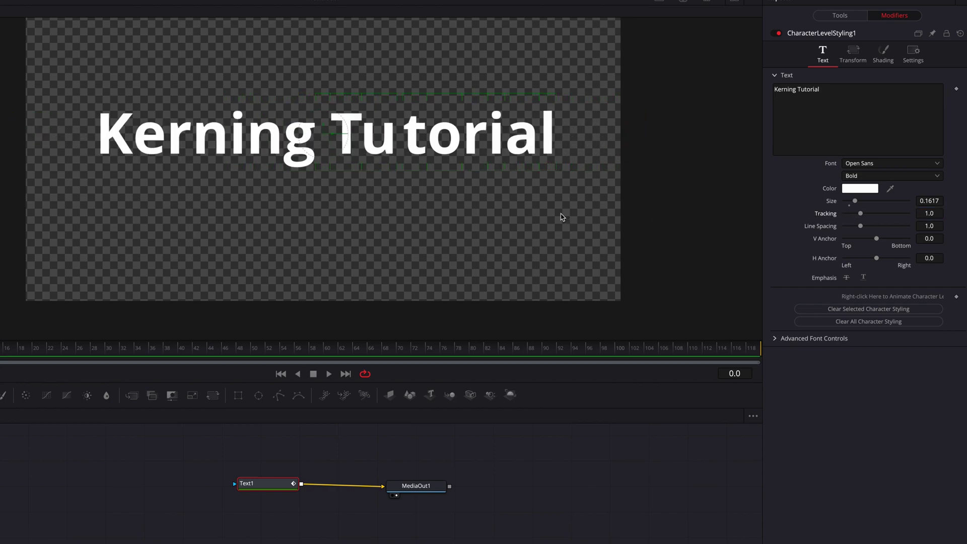